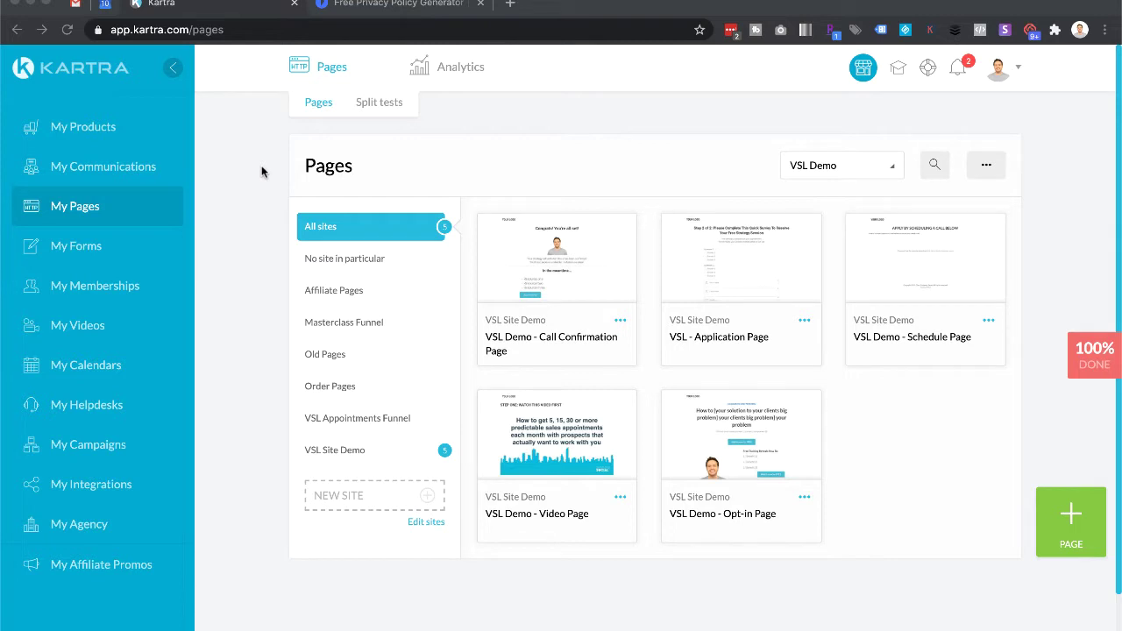
# Switch to the Termly browser tab and select its address bar URL
pyautogui.click(389, 6)
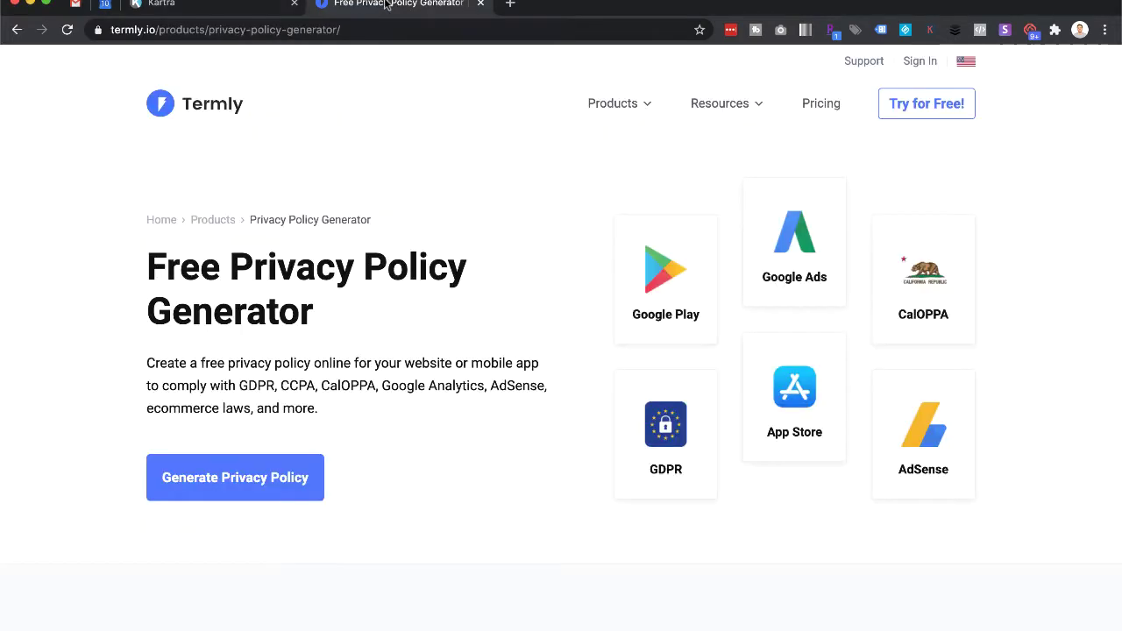
pyautogui.click(345, 29)
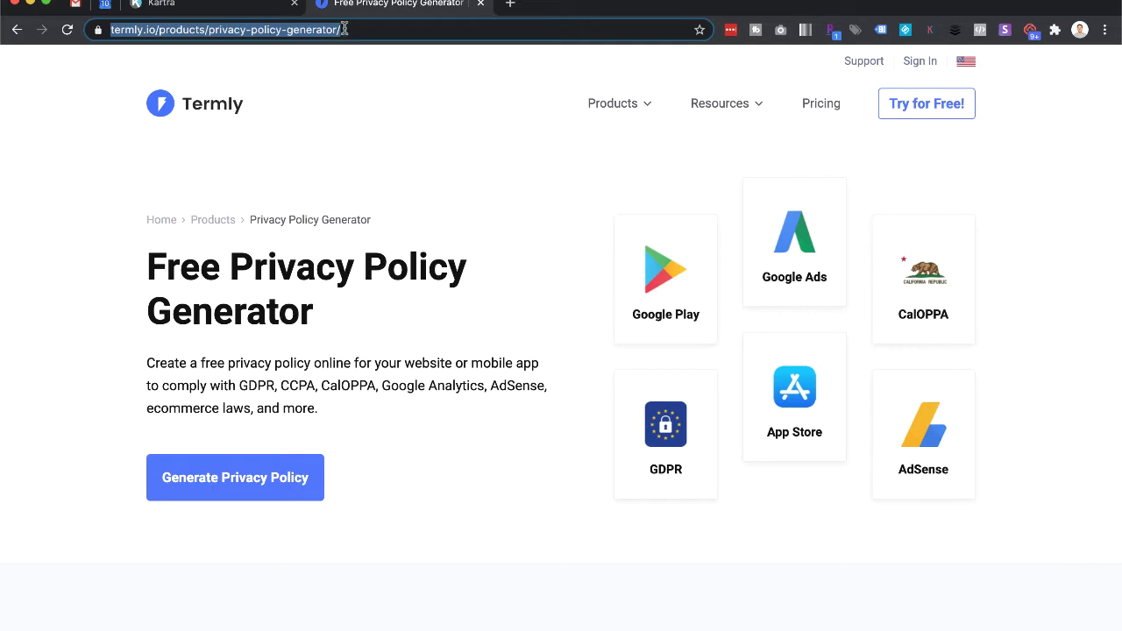
# Search Google for 'free privacy policy' and scroll to the termly.io generator result
pyautogui.write('free privacy policy')
pyautogui.press('Return')
pyautogui.scroll(-5, 434, 303)
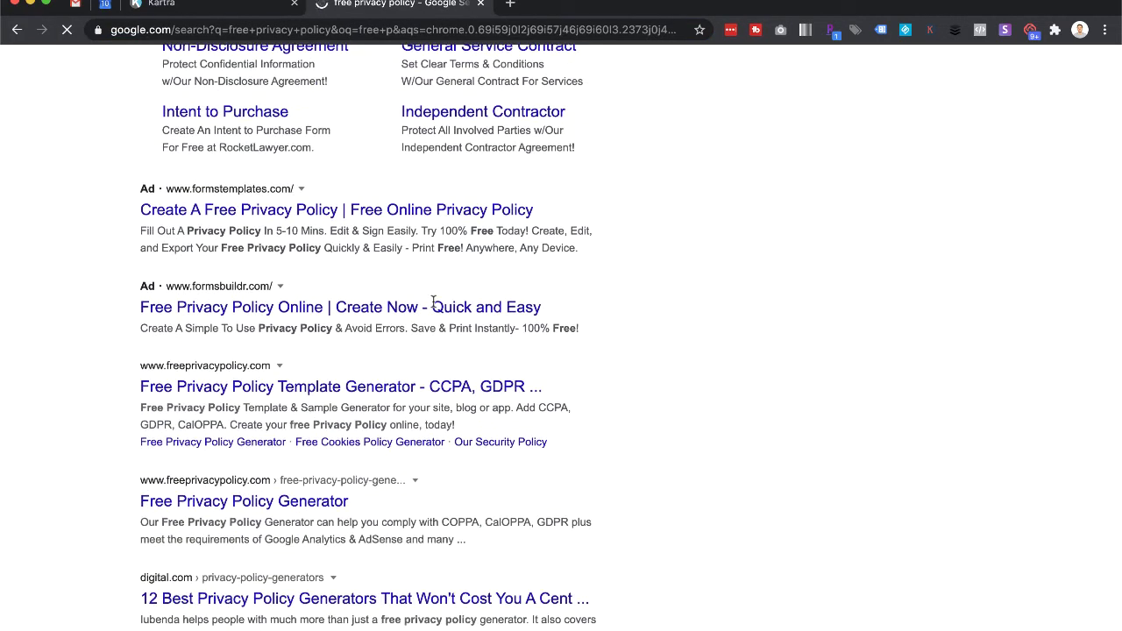
pyautogui.scroll(-3, 434, 303)
pyautogui.scroll(-2, 433, 307)
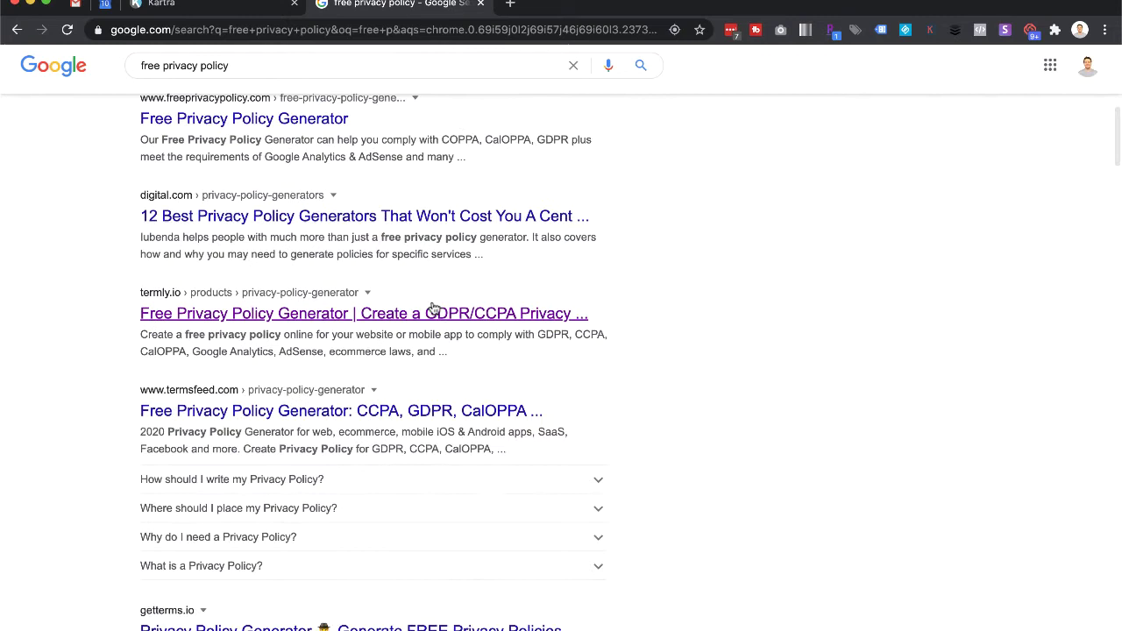
pyautogui.scroll(-2, 433, 307)
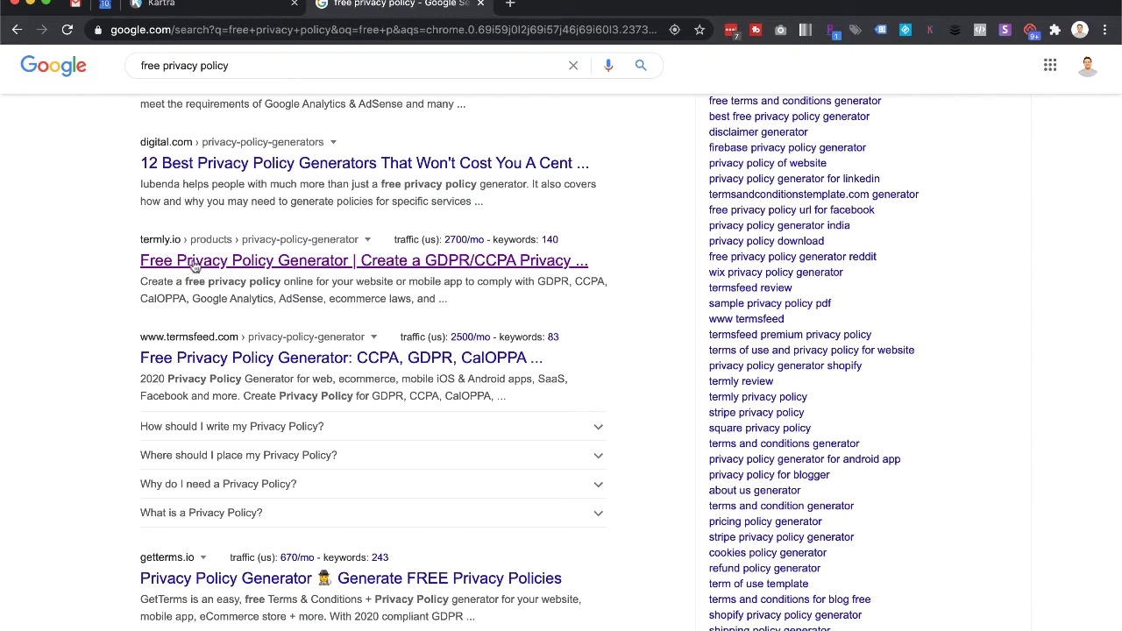
pyautogui.scroll(-5, 263, 315)
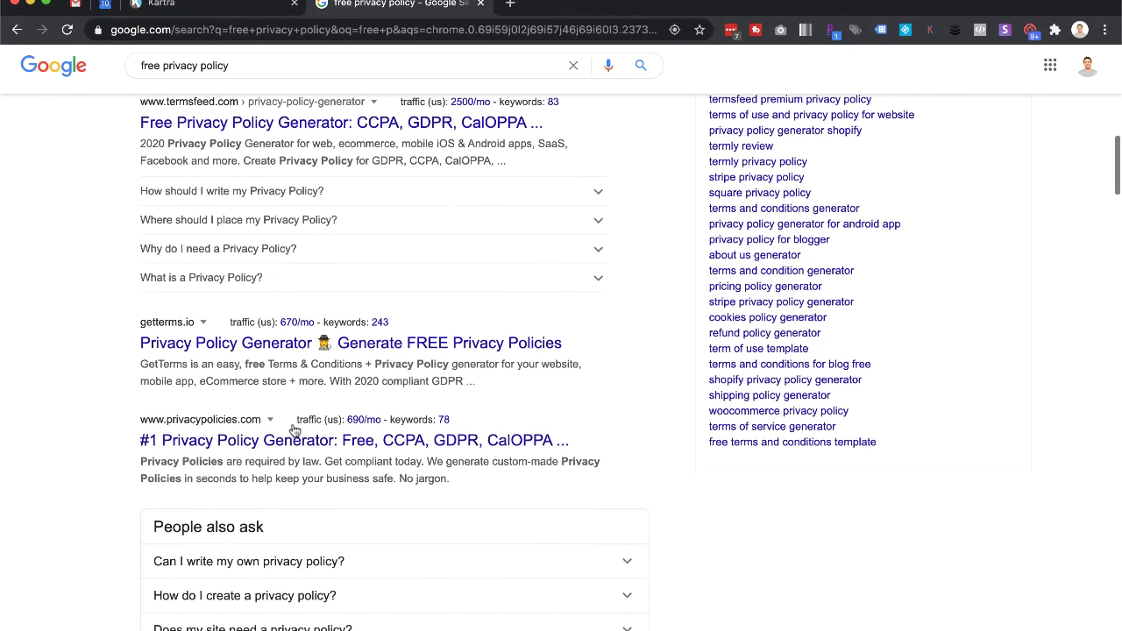
pyautogui.scroll(3, 295, 368)
pyautogui.scroll(1, 296, 286)
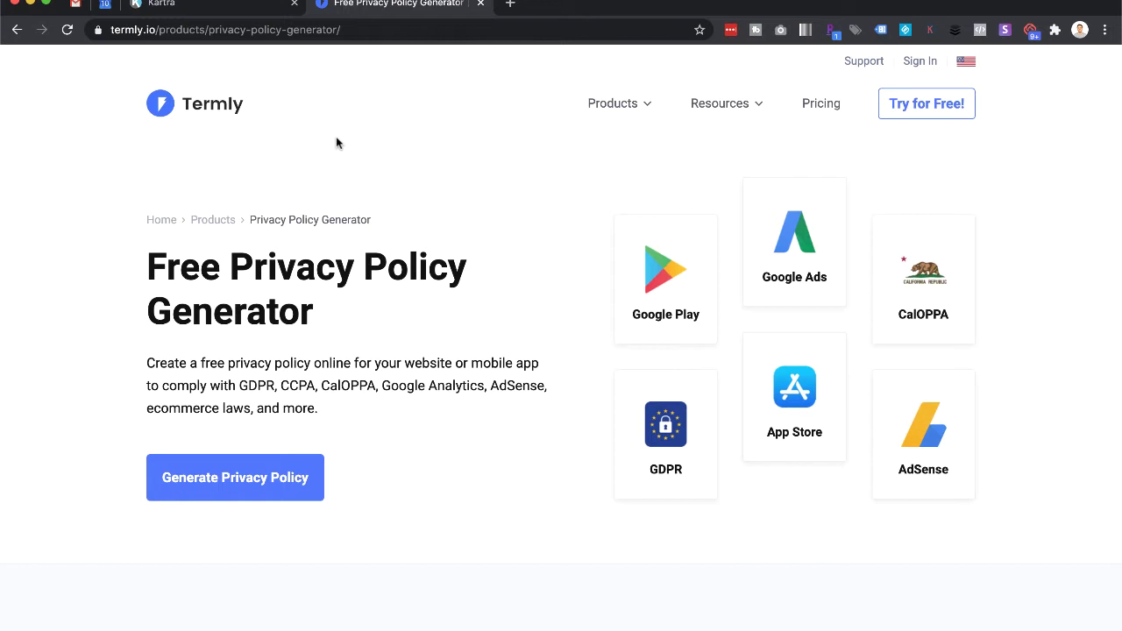
# Create a blank-canvas page 'Privacy Policy' in the VSL Demo category and VSL Site Demo site
pyautogui.click(219, 5)
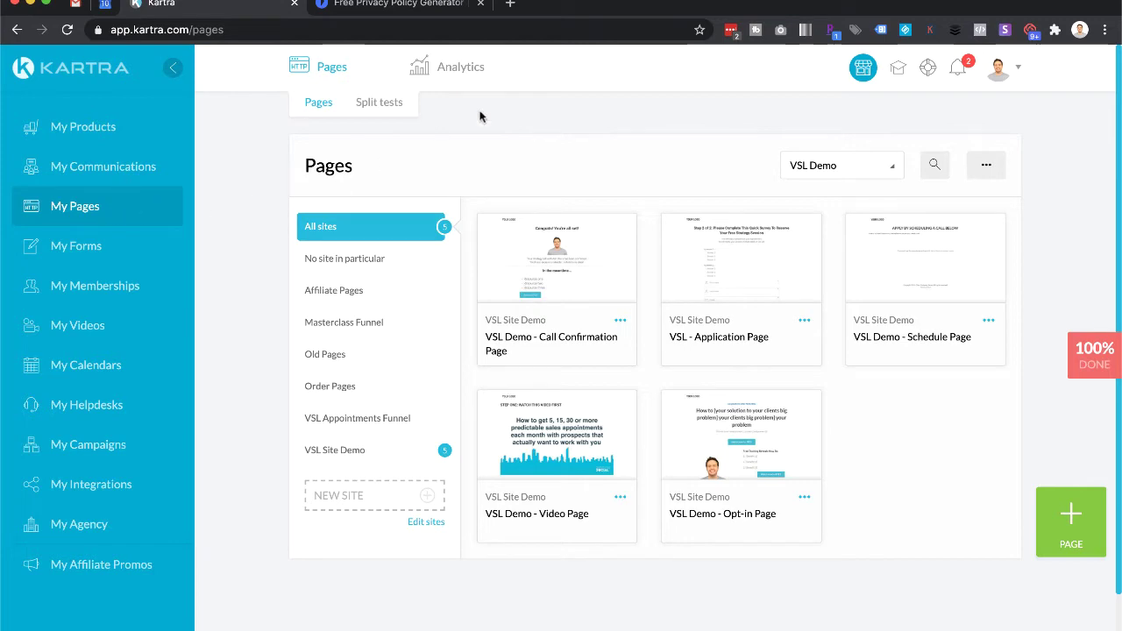
pyautogui.click(1071, 519)
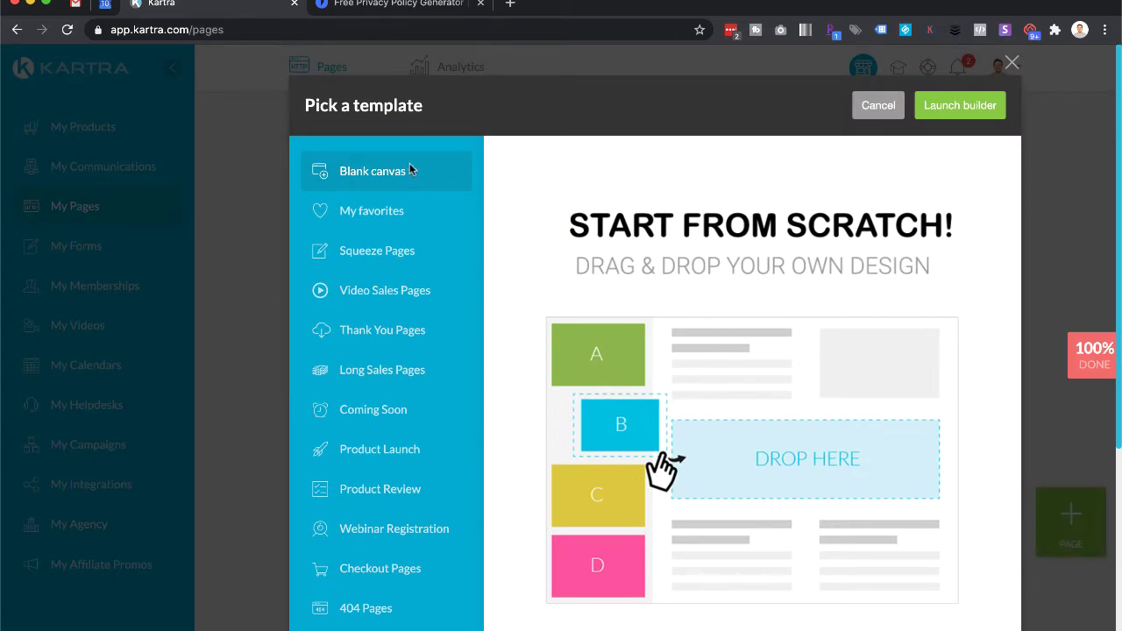
pyautogui.click(962, 110)
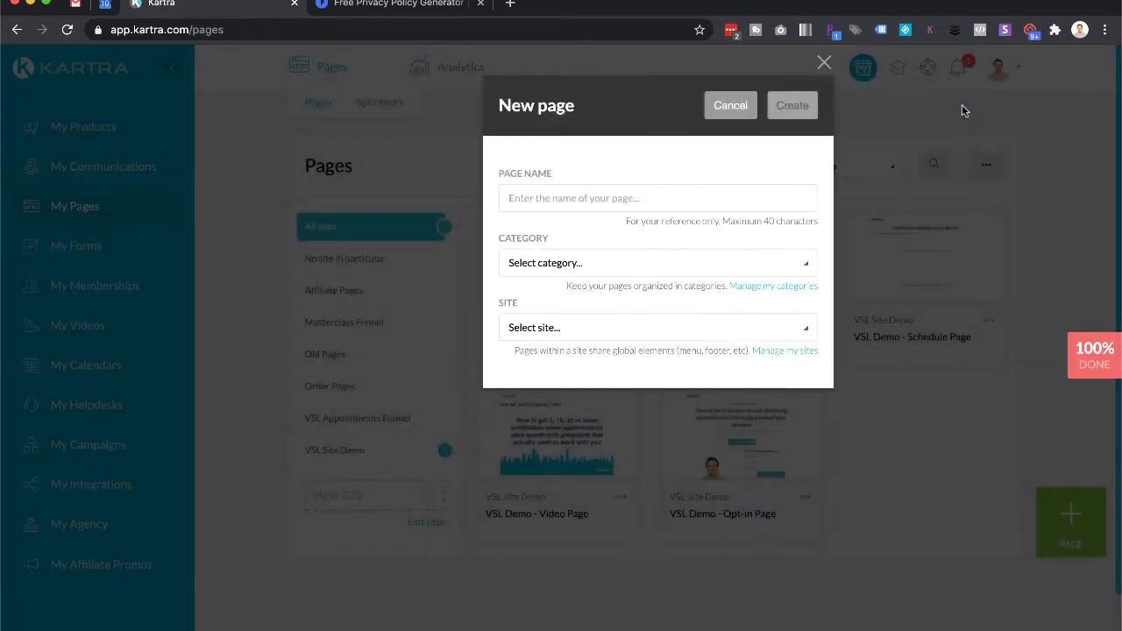
pyautogui.write('Pr')
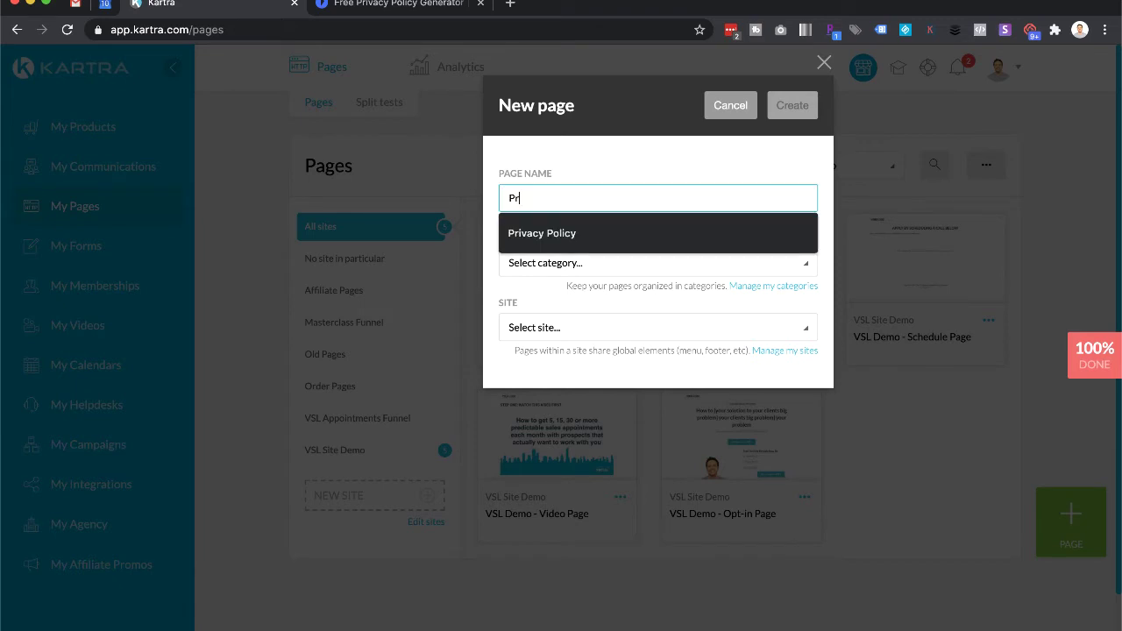
pyautogui.click(535, 233)
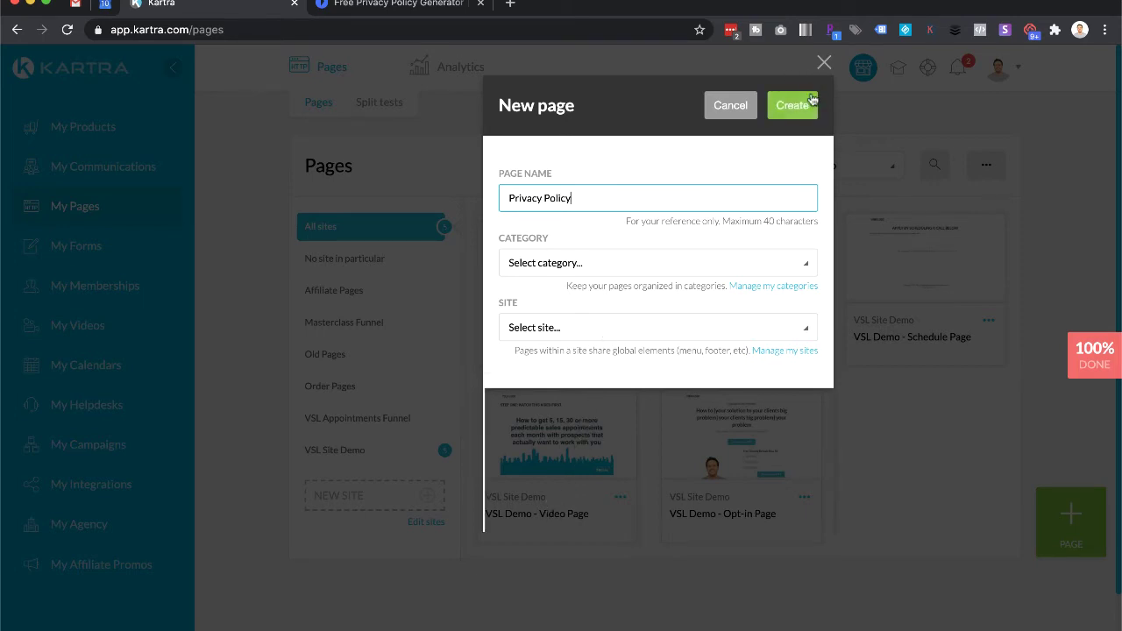
pyautogui.click(792, 106)
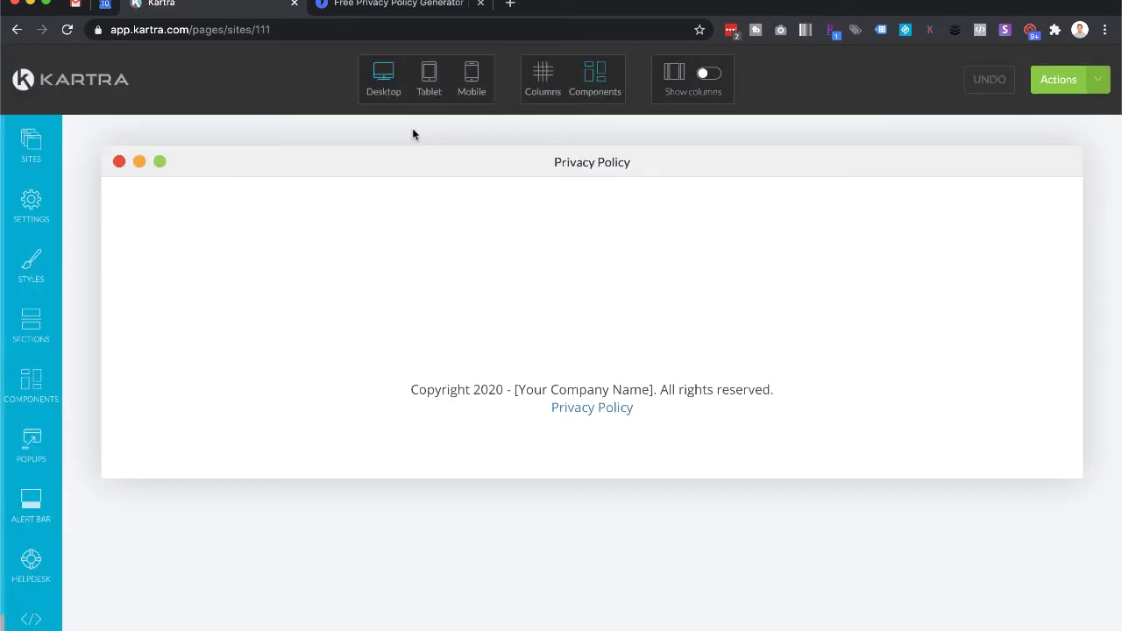
# Insert an empty section above the footer containing a full-width column
pyautogui.click(32, 324)
pyautogui.click(220, 264)
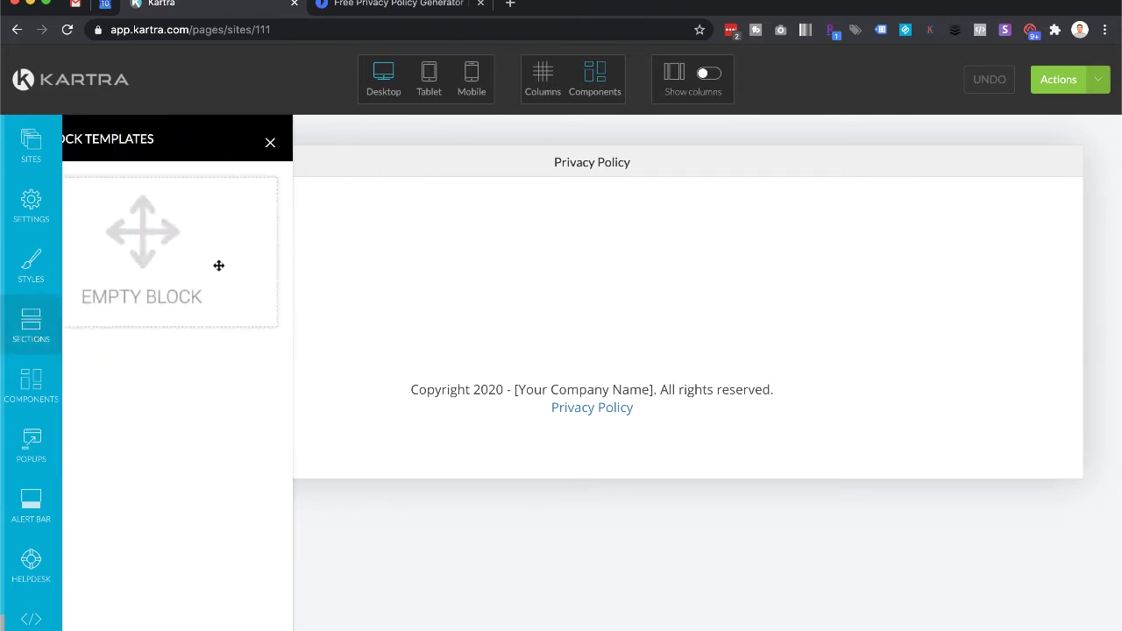
pyautogui.moveTo(165, 236); pyautogui.dragTo(533, 210)
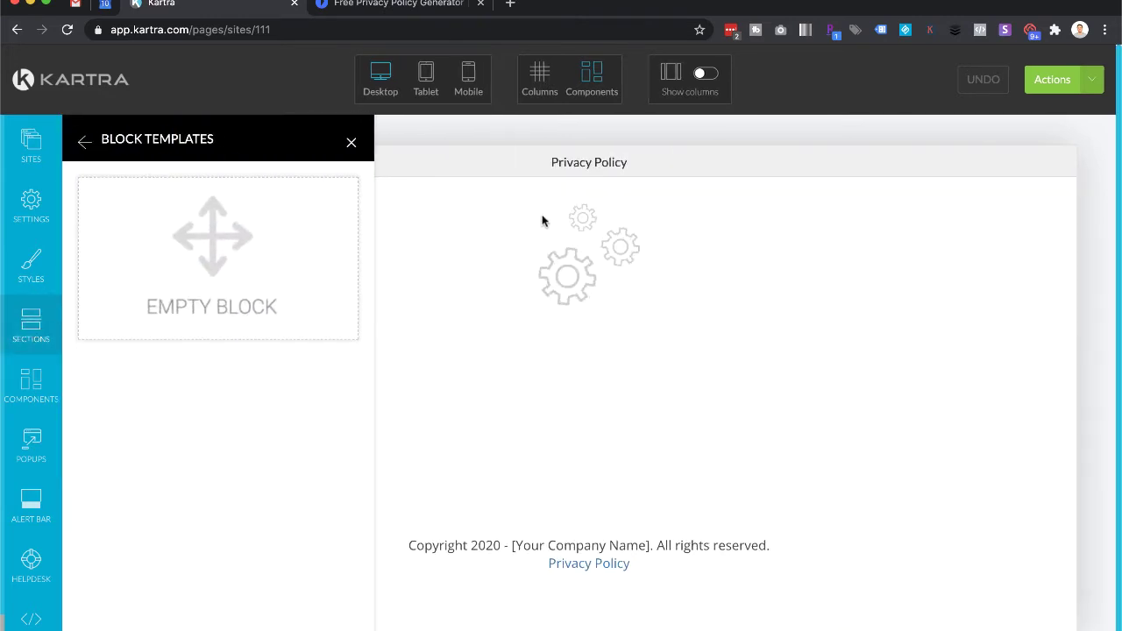
pyautogui.click(32, 386)
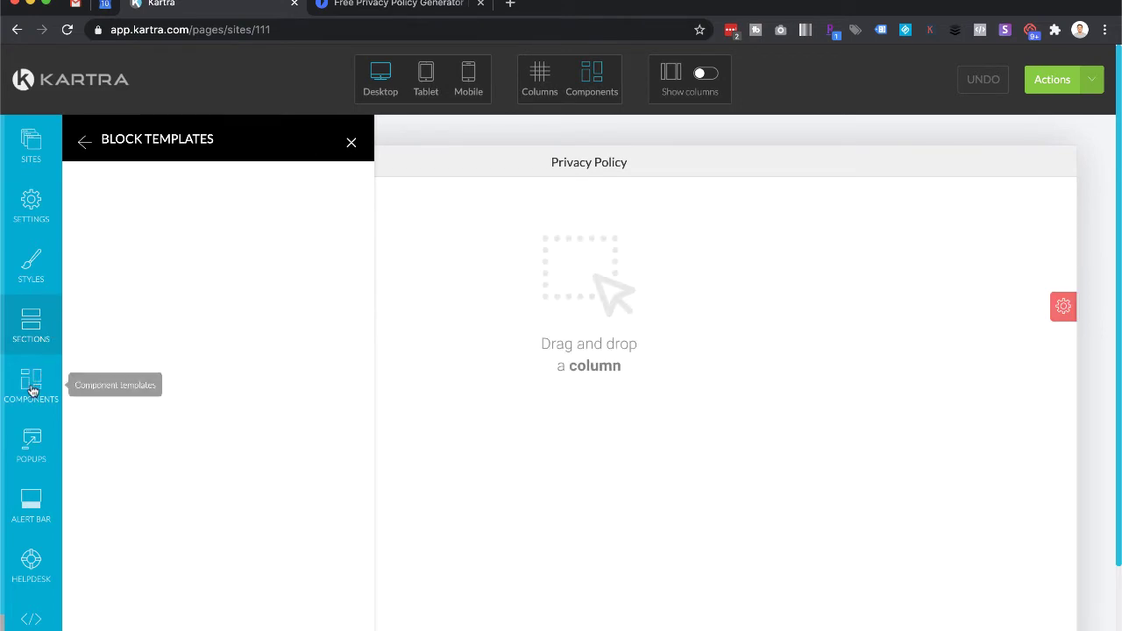
pyautogui.click(228, 203)
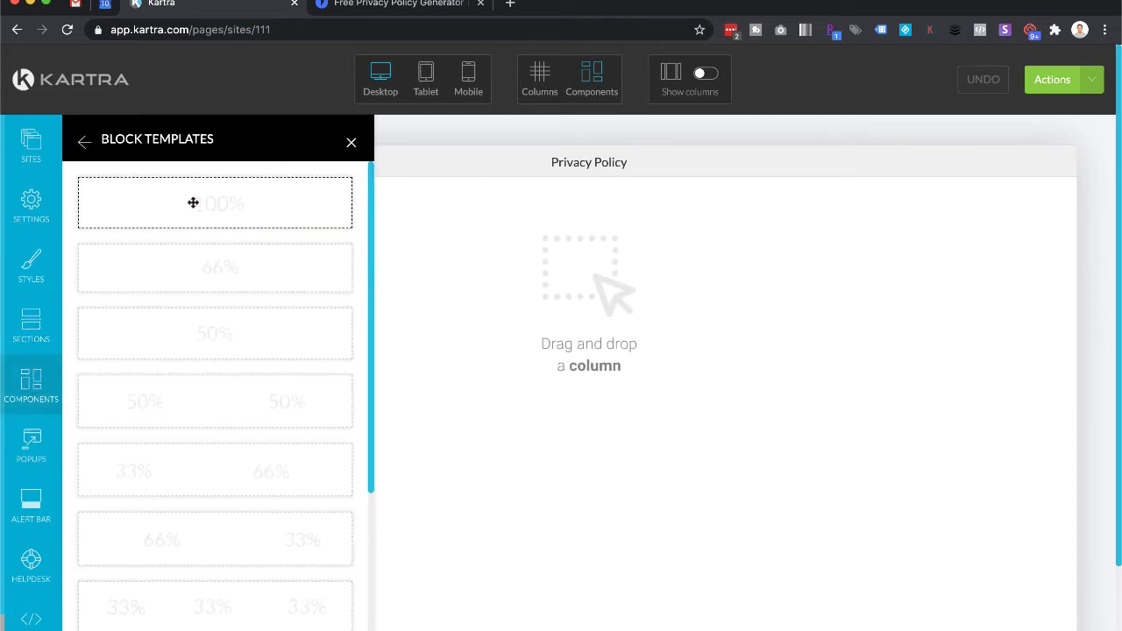
pyautogui.moveTo(187, 204)
pyautogui.mouseDown()
pyautogui.moveTo(513, 235)
pyautogui.moveTo(521, 210)
pyautogui.mouseUp()
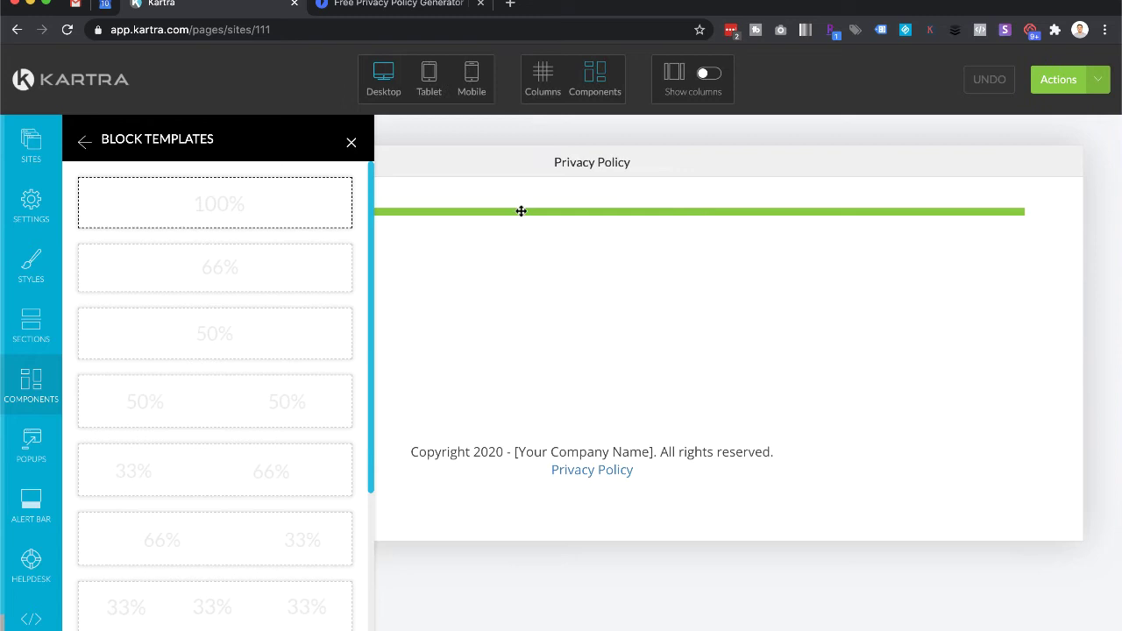
# Place a Lorem ipsum text component in the column and select its paragraph
pyautogui.click(33, 375)
pyautogui.click(180, 320)
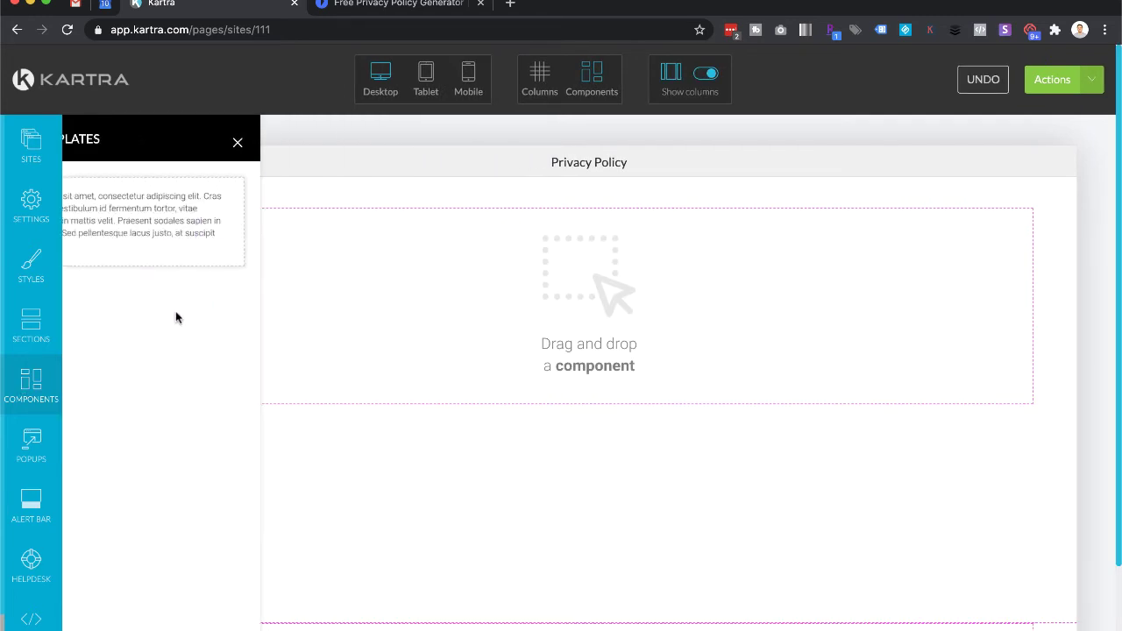
pyautogui.moveTo(186, 215); pyautogui.dragTo(531, 215)
pyautogui.click(352, 143)
pyautogui.moveTo(589, 251)
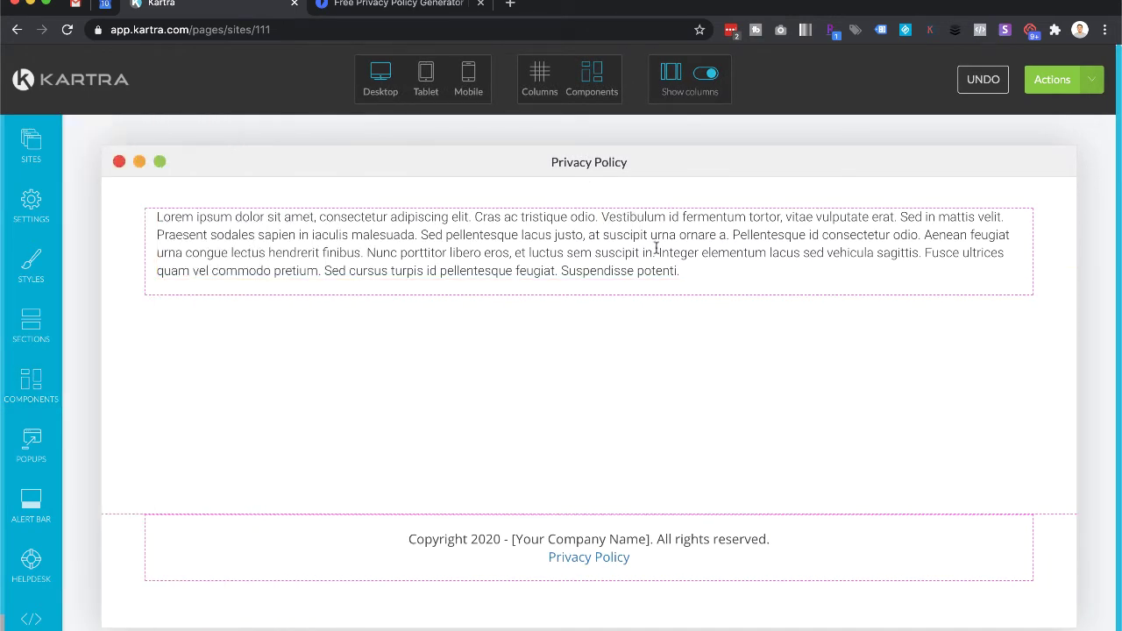
pyautogui.click(682, 266)
pyautogui.moveTo(680, 270); pyautogui.dragTo(156, 217)
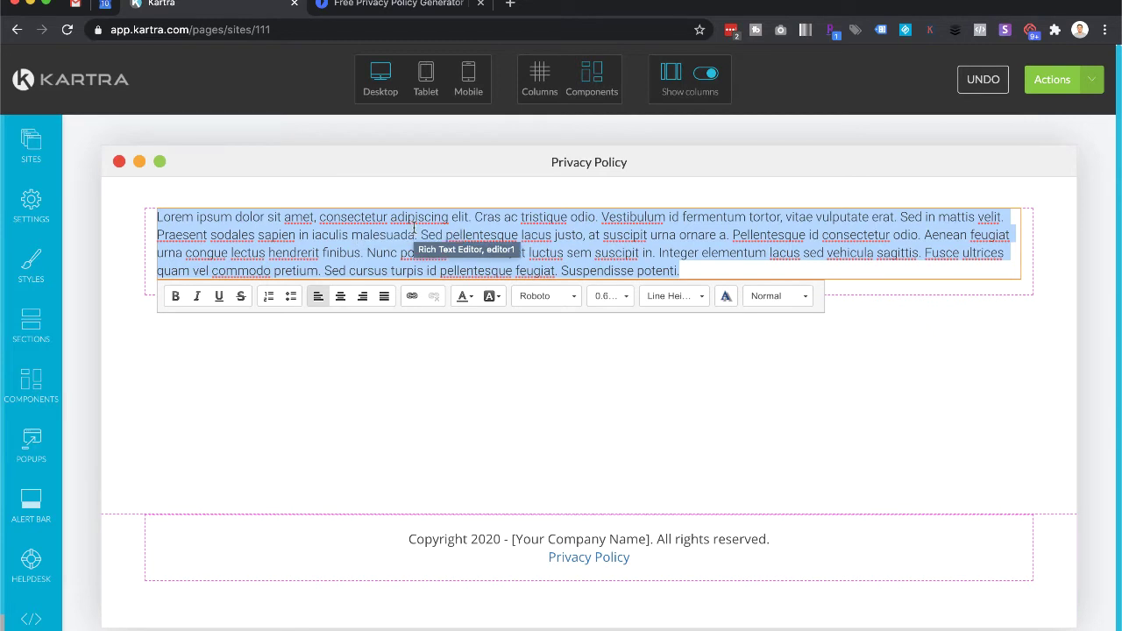
pyautogui.click(972, 186)
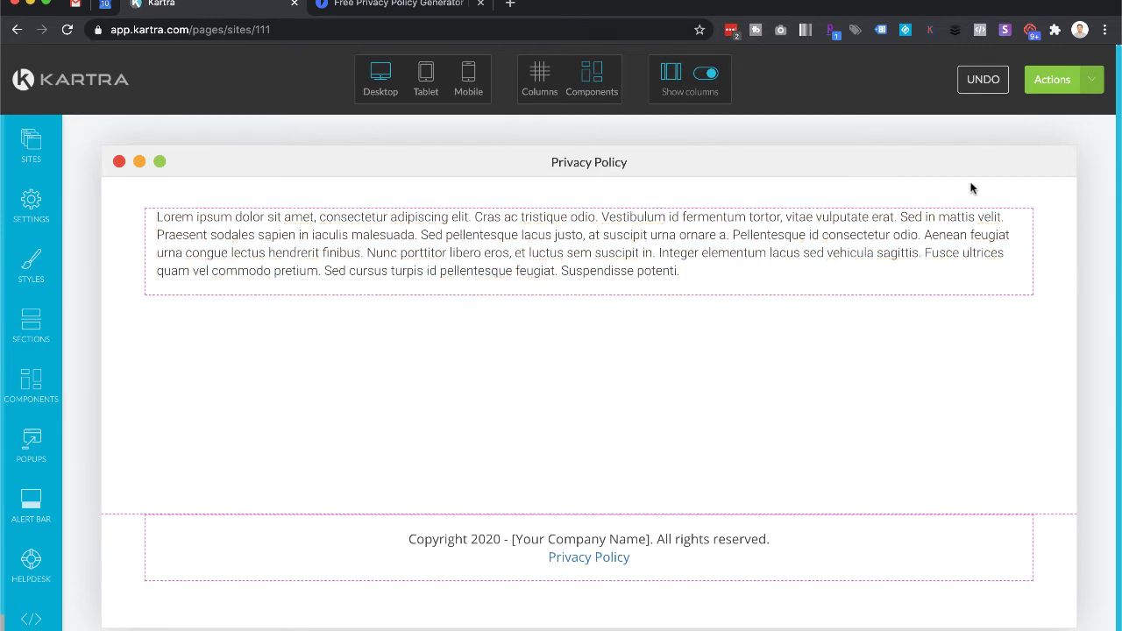
# Publish the Privacy Policy page live and bring up its page link
pyautogui.click(1092, 83)
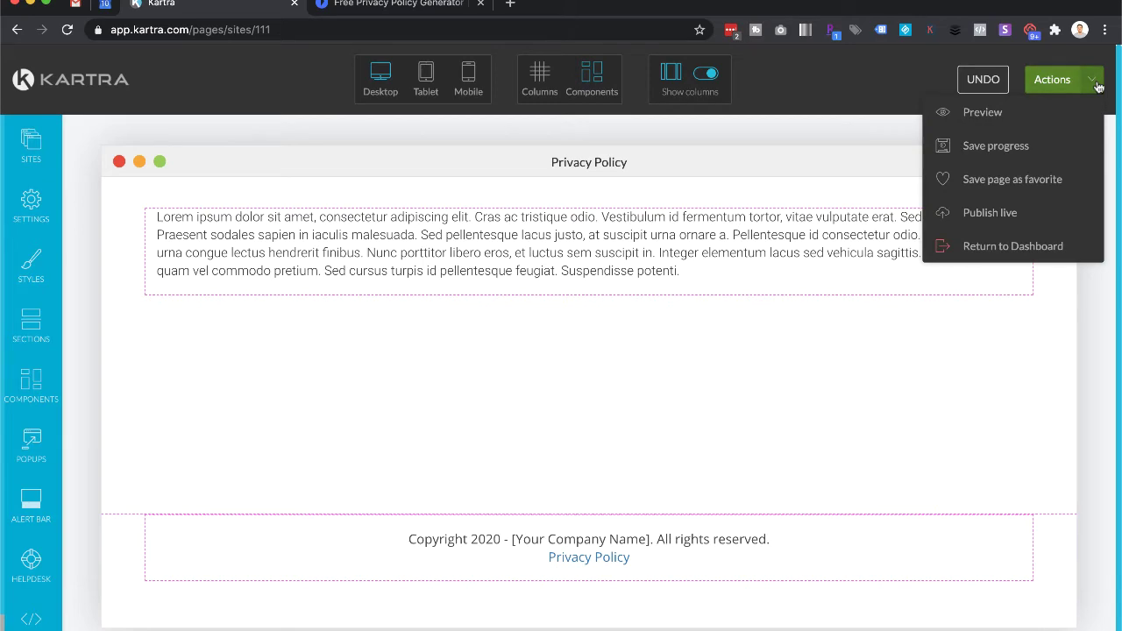
pyautogui.click(987, 215)
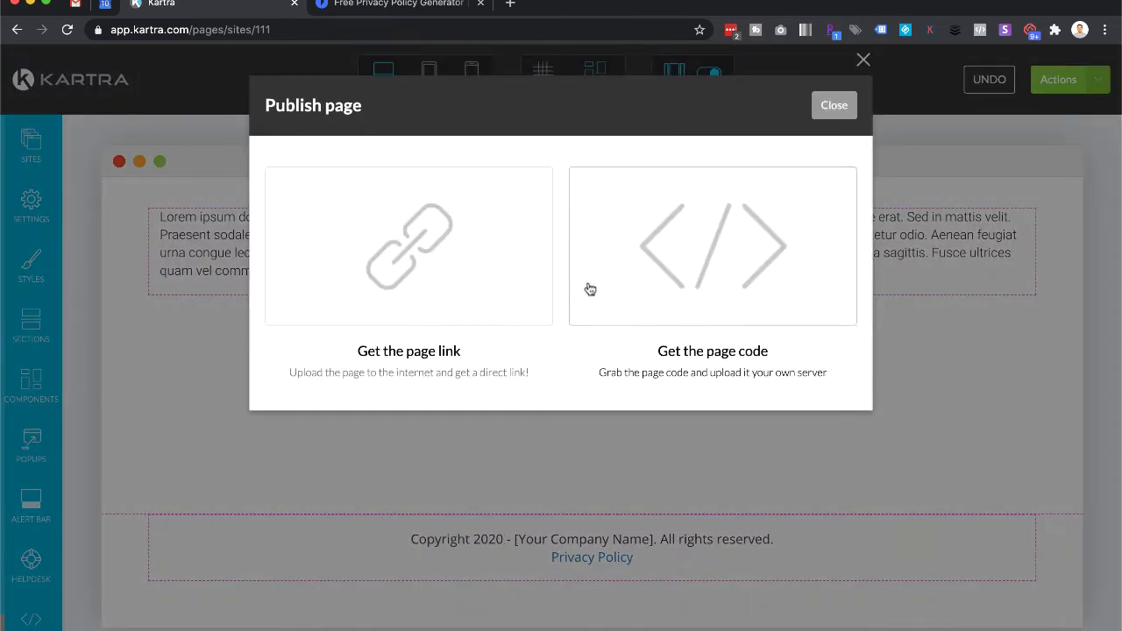
pyautogui.click(462, 282)
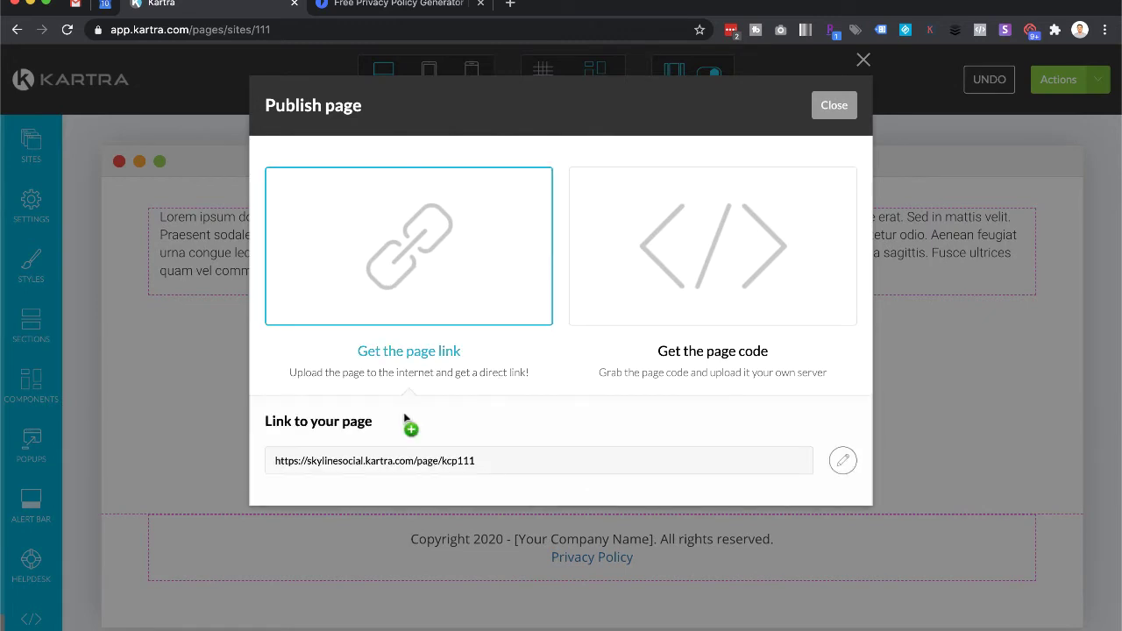
# Change the link to app.skylinesocial.com/privacy-policy, save it, and copy the URL
pyautogui.click(842, 460)
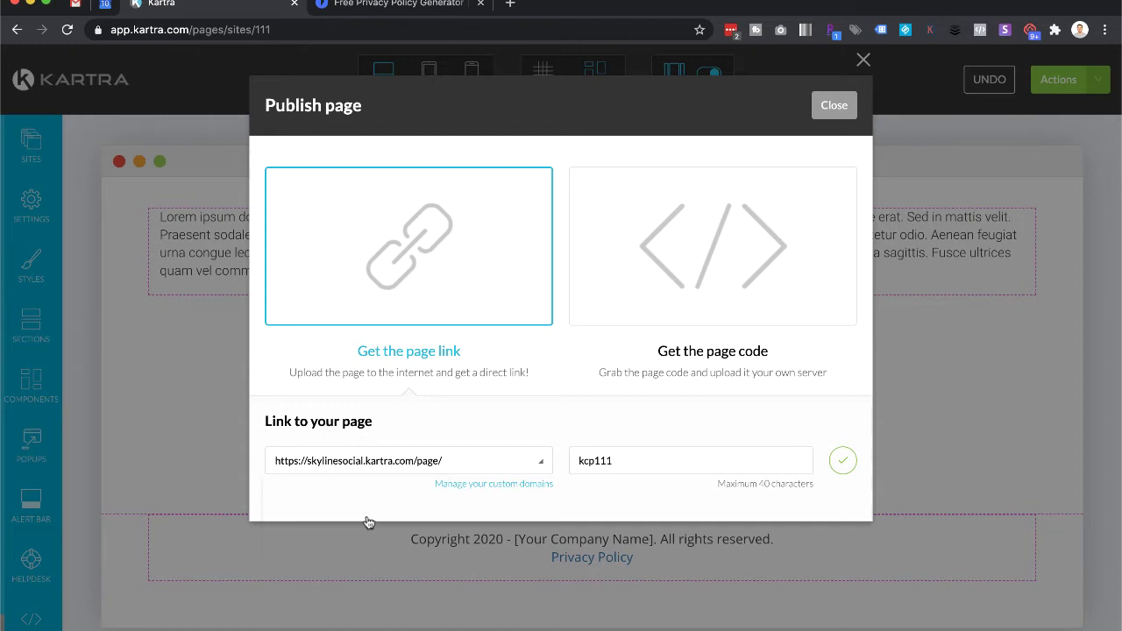
pyautogui.click(344, 478)
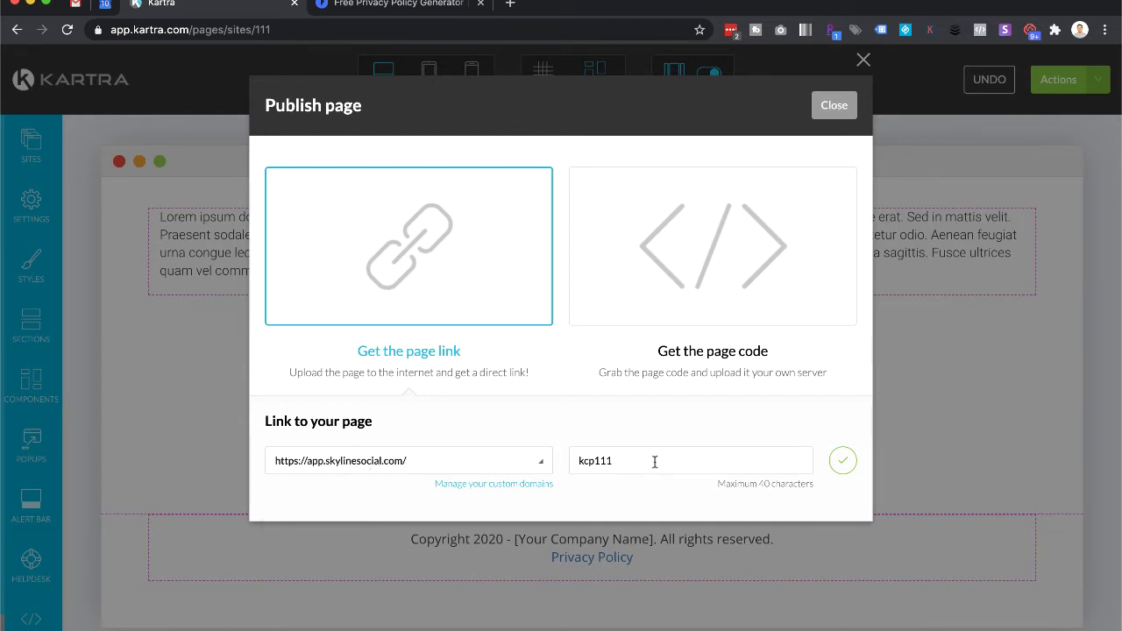
pyautogui.doubleClick(593, 463)
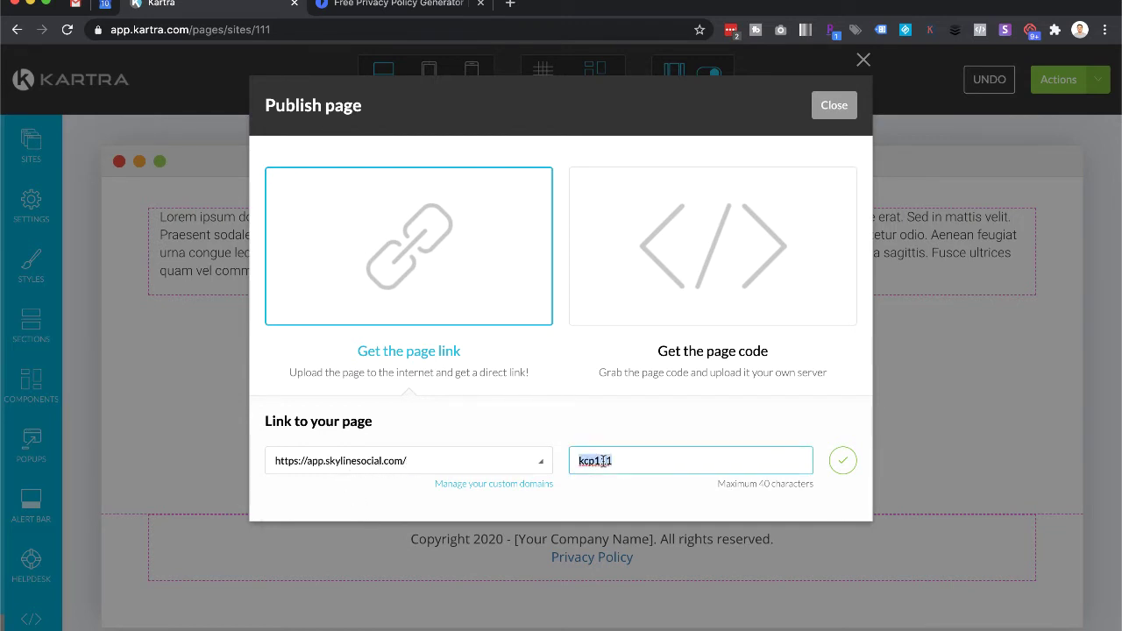
pyautogui.write('privacy-policy')
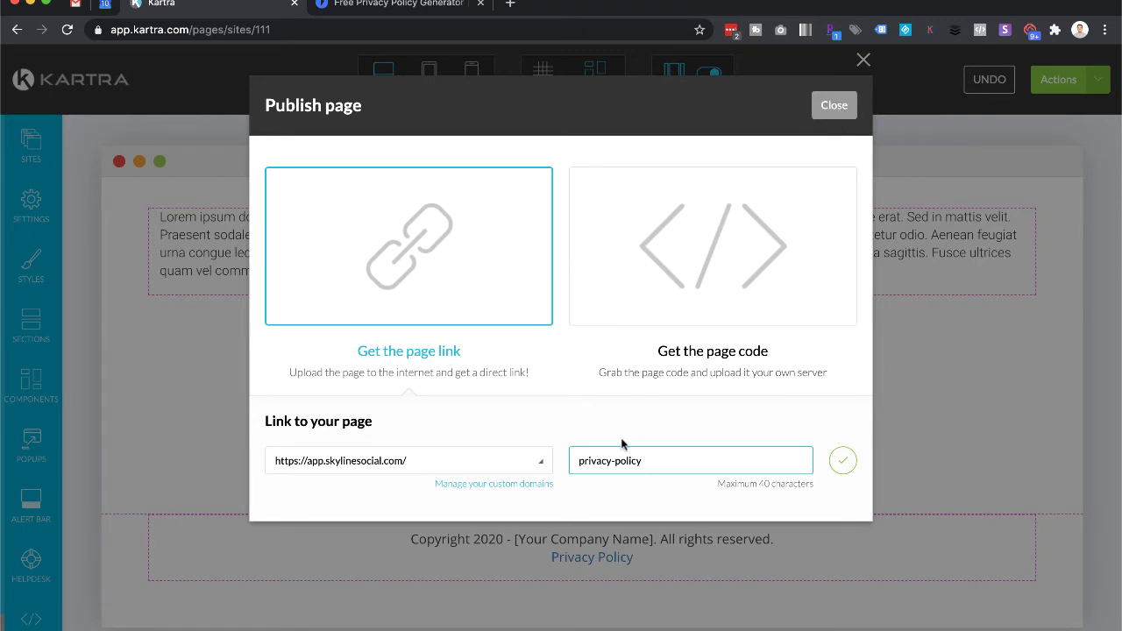
pyautogui.click(840, 463)
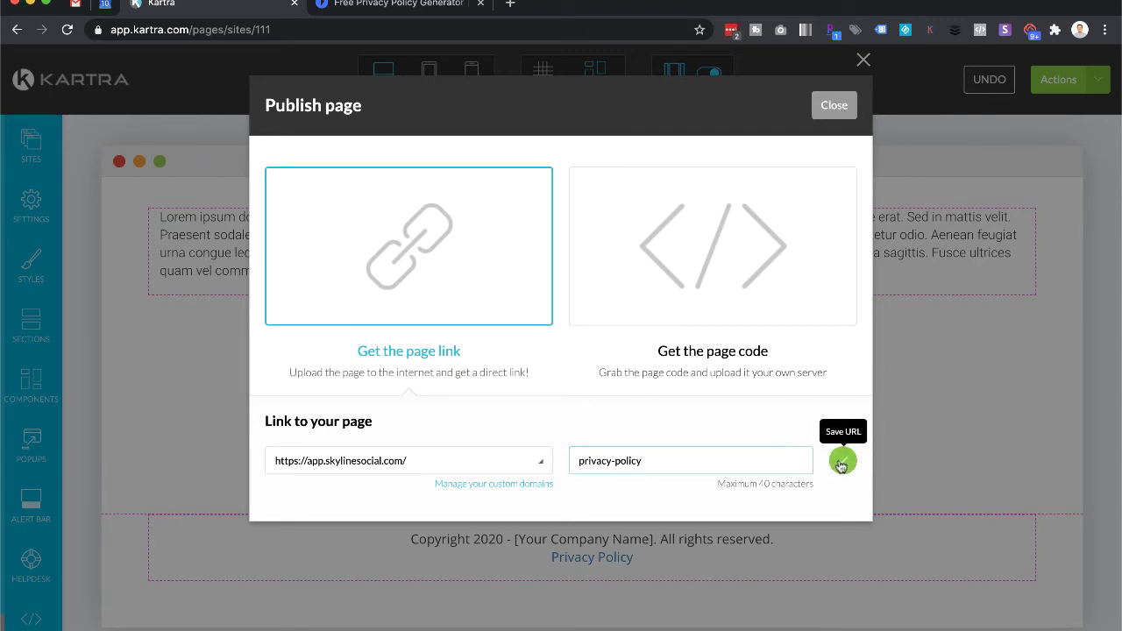
pyautogui.click(396, 466)
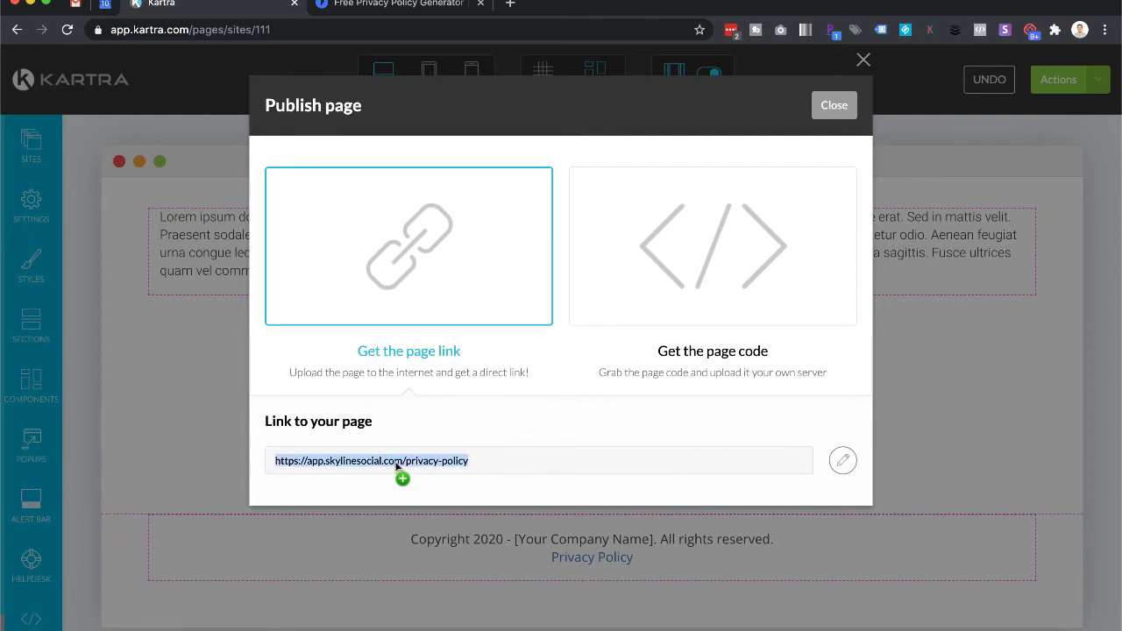
pyautogui.rightClick(396, 466)
pyautogui.click(426, 494)
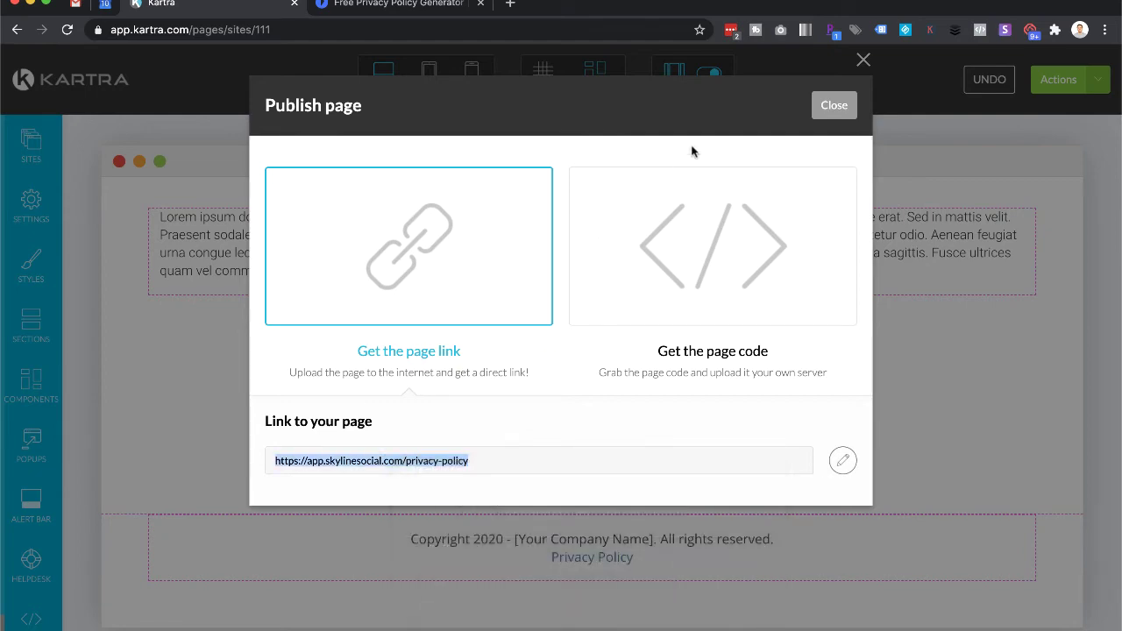
pyautogui.click(834, 106)
pyautogui.moveTo(588, 538)
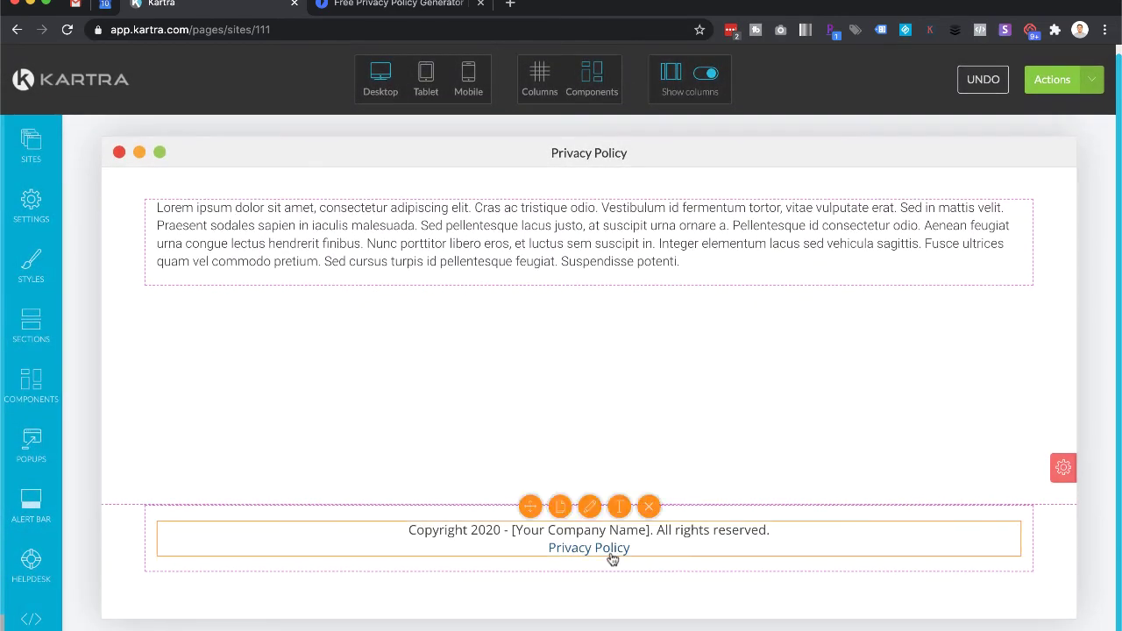
pyautogui.click(622, 508)
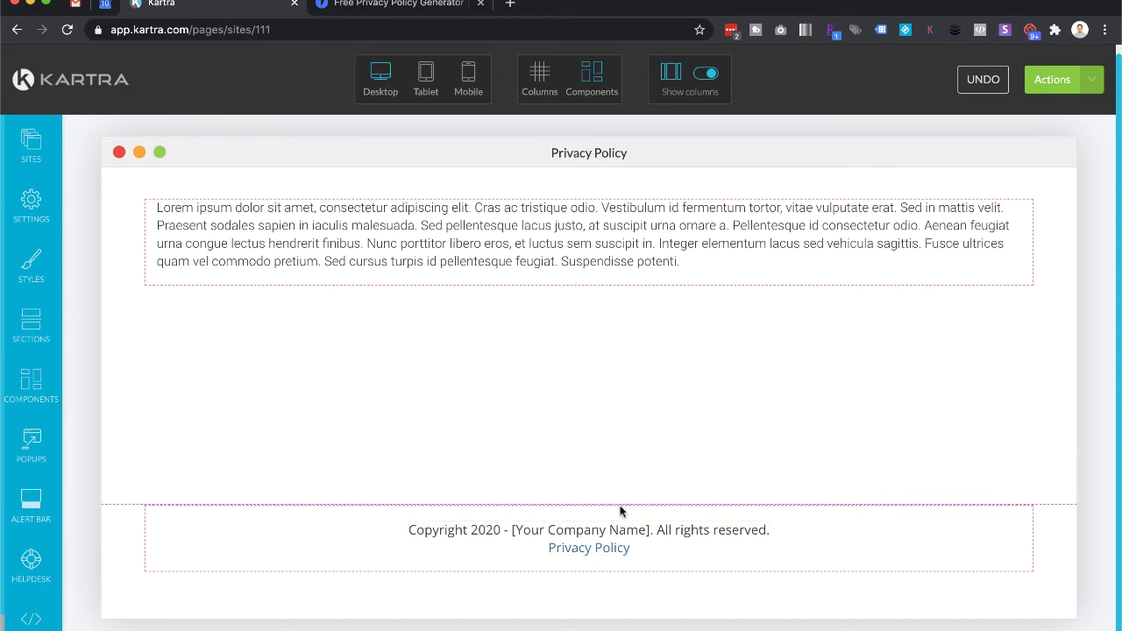
pyautogui.doubleClick(596, 545)
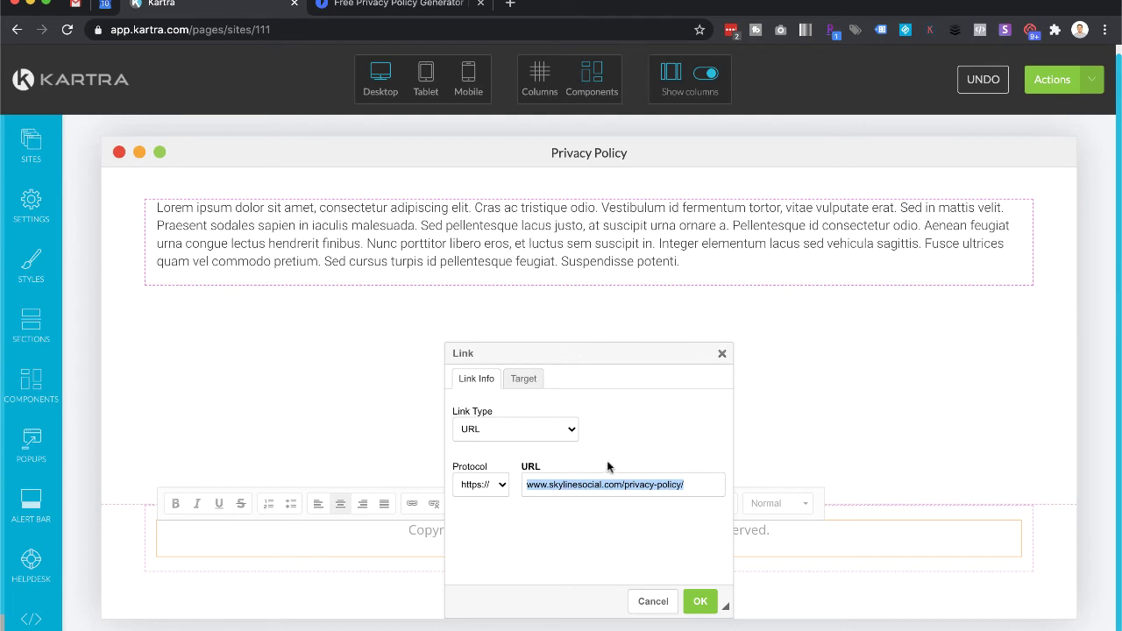
pyautogui.moveTo(590, 536)
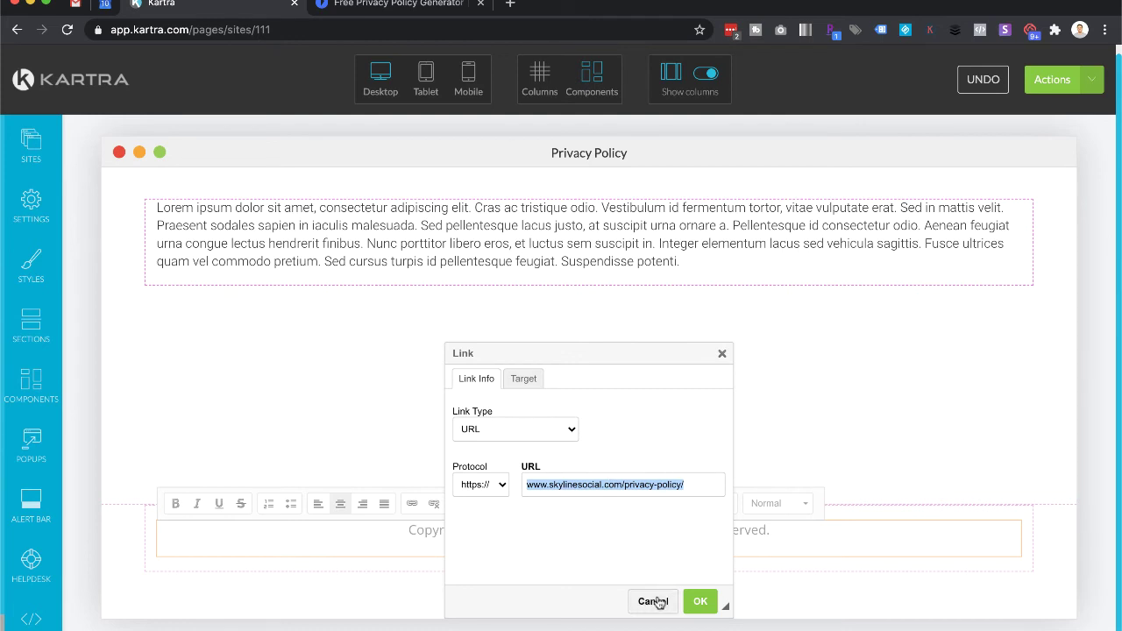
pyautogui.click(658, 602)
pyautogui.click(687, 395)
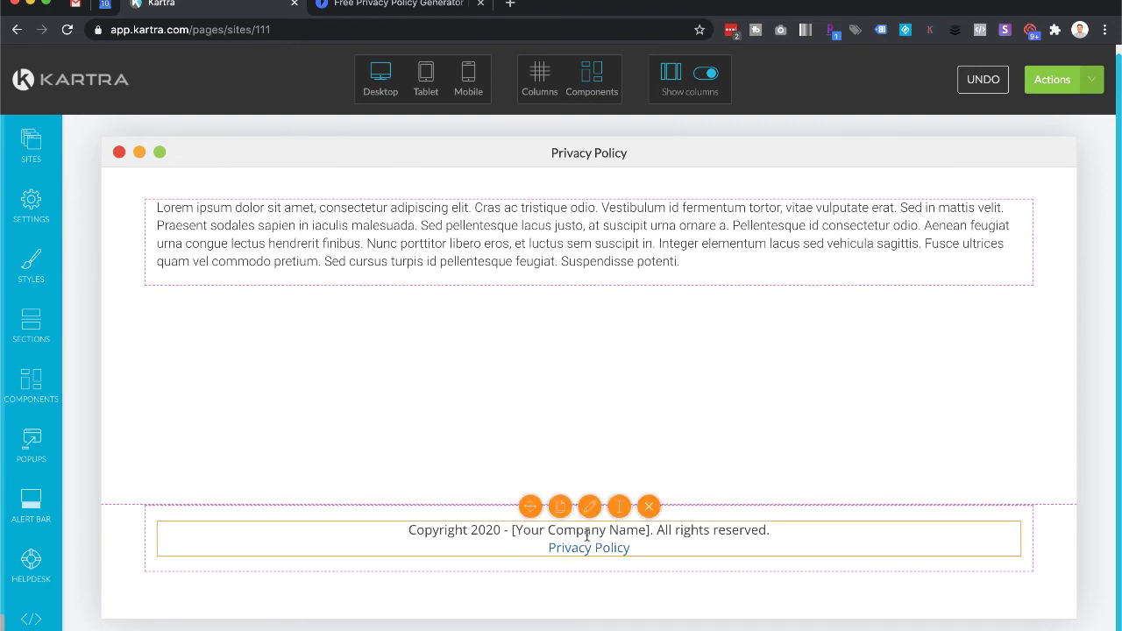
# In SITES settings, switch on Footer and apply it to all pages in the site
pyautogui.click(35, 153)
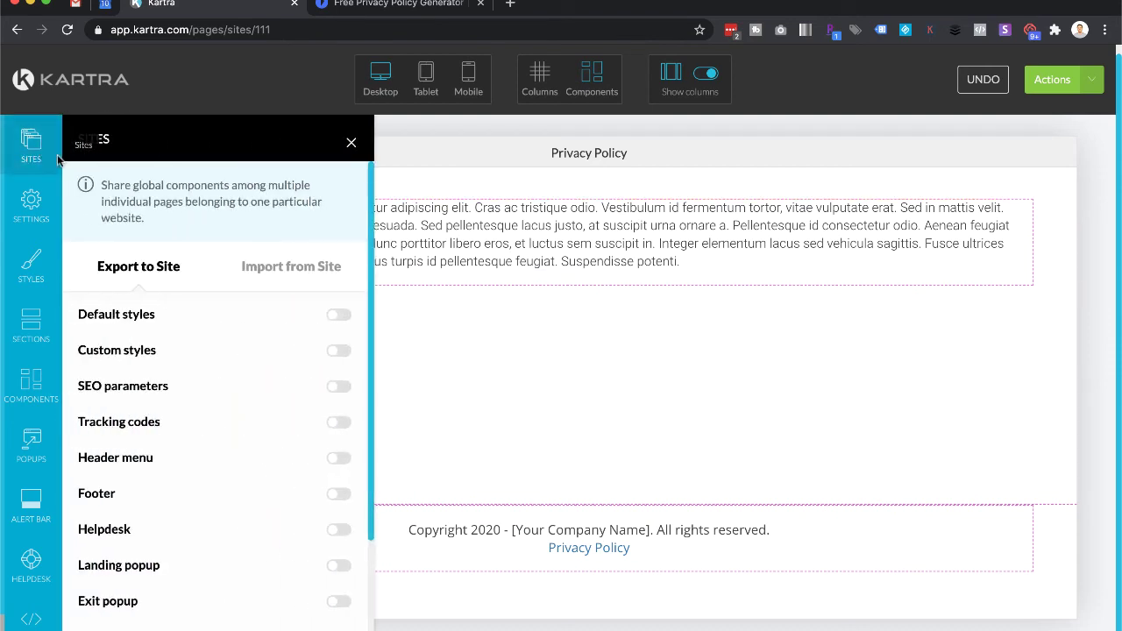
pyautogui.scroll(-2, 197, 418)
pyautogui.click(333, 326)
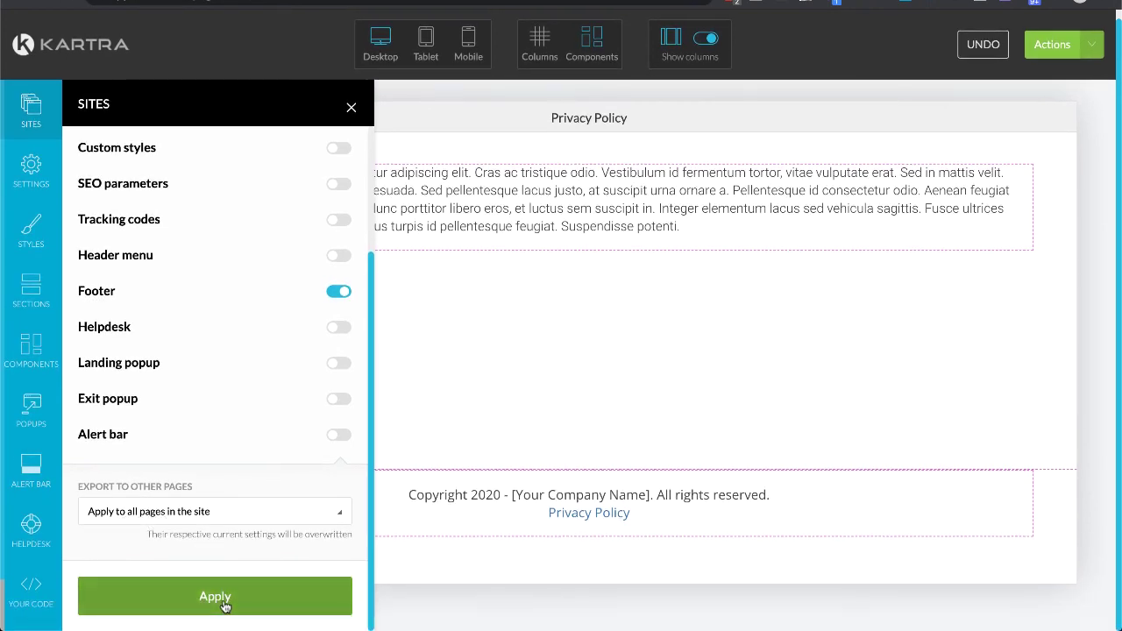
pyautogui.moveTo(589, 500)
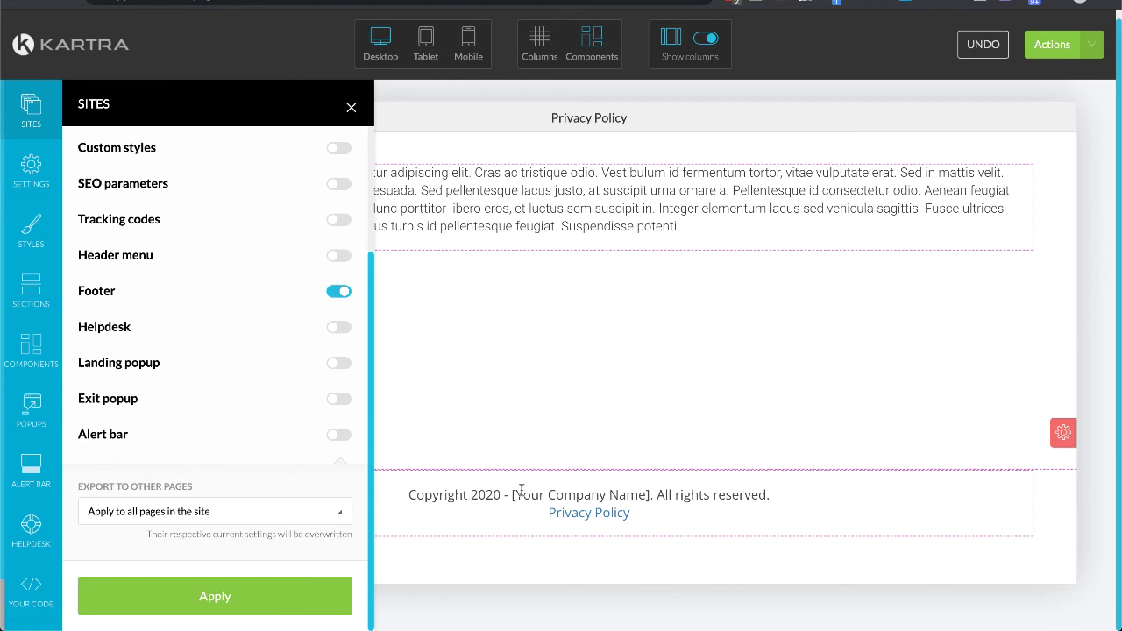
pyautogui.click(542, 498)
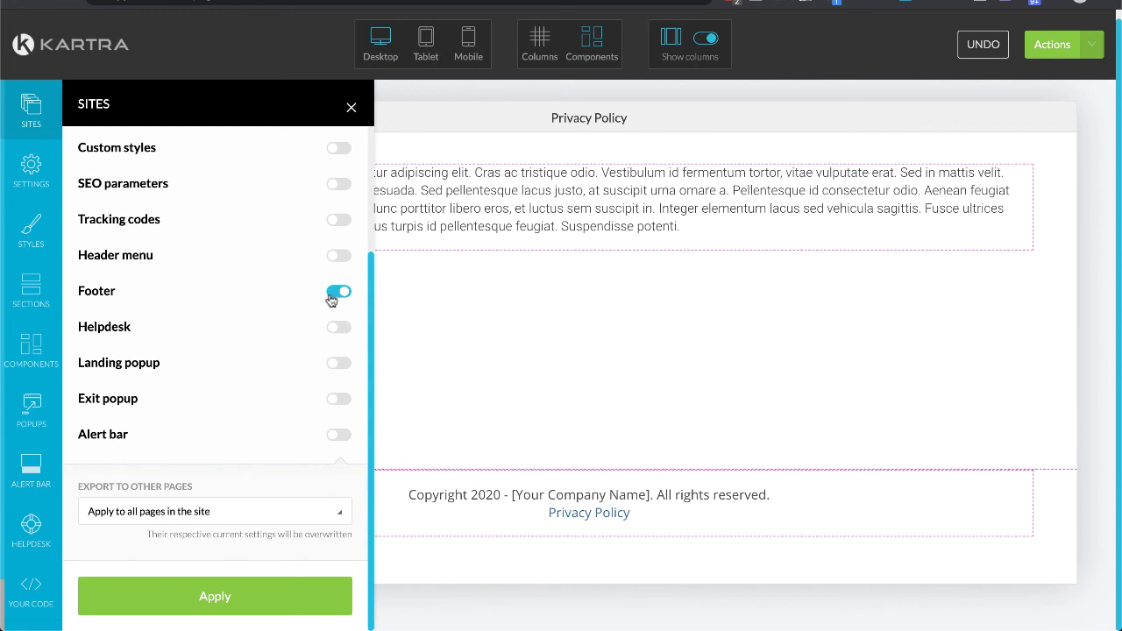
pyautogui.click(239, 605)
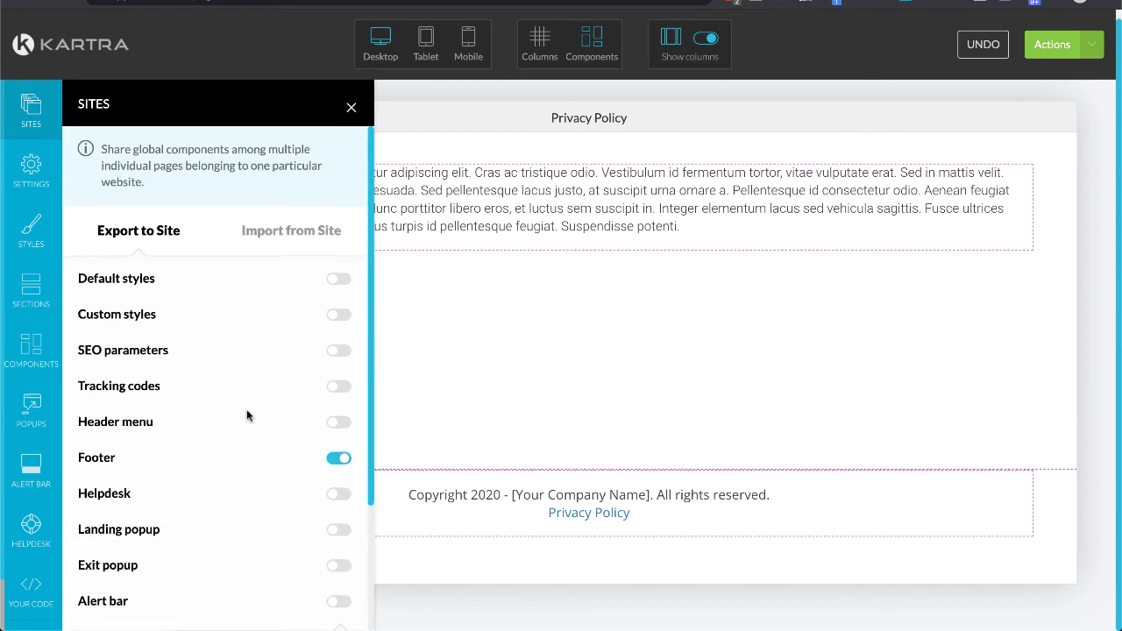
pyautogui.scroll(-2, 248, 415)
pyautogui.scroll(-2, 247, 415)
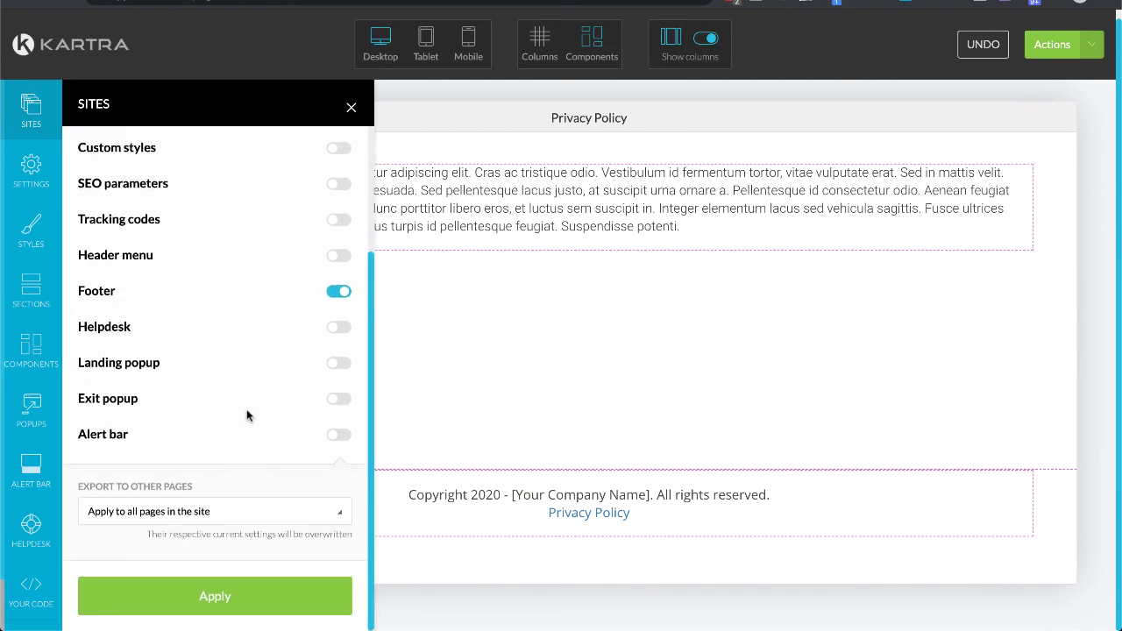
pyautogui.click(350, 109)
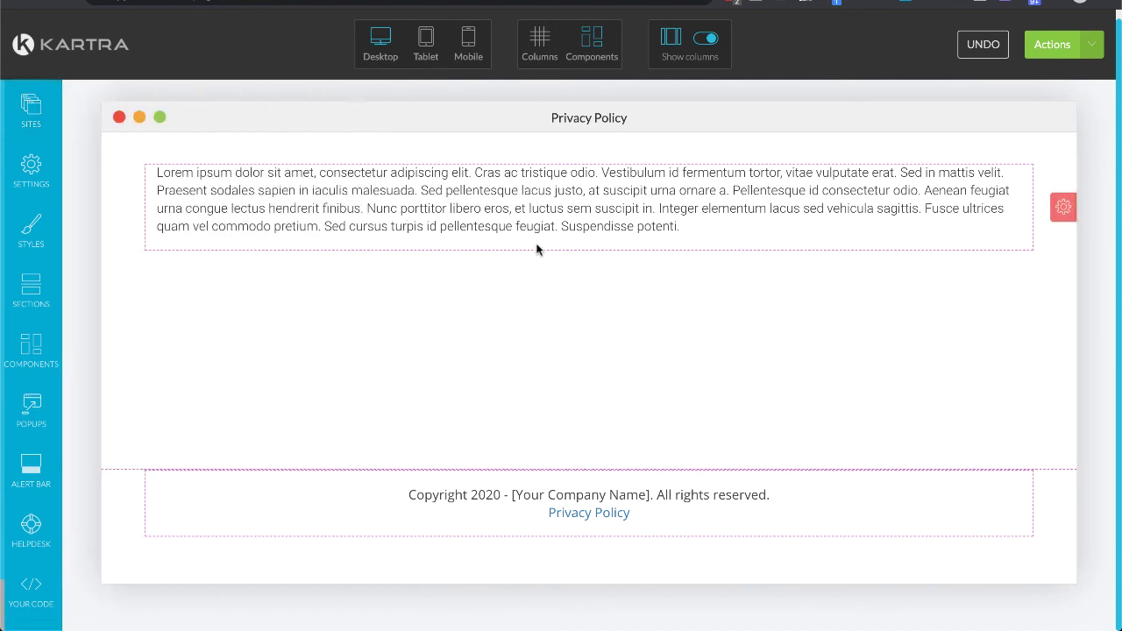